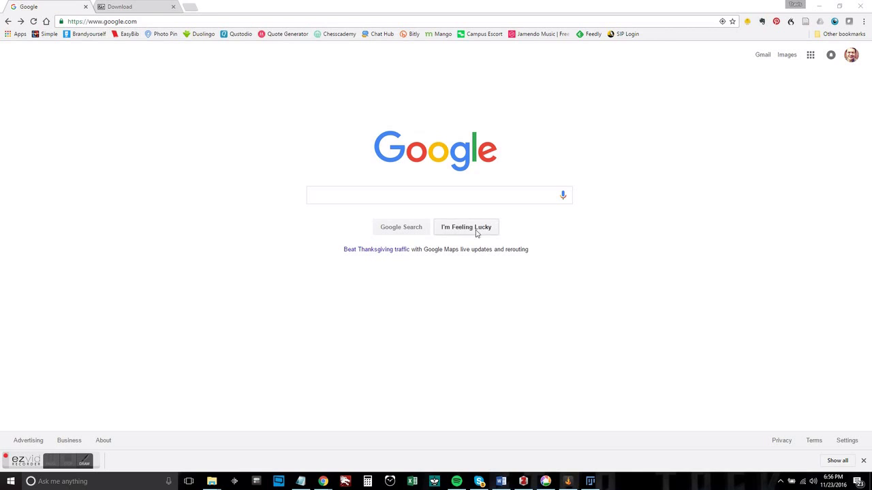
Search Google for 'fiji imagej' and open the 'Fiji is just ImageJ' homepage at fiji.sc.
click(450, 198)
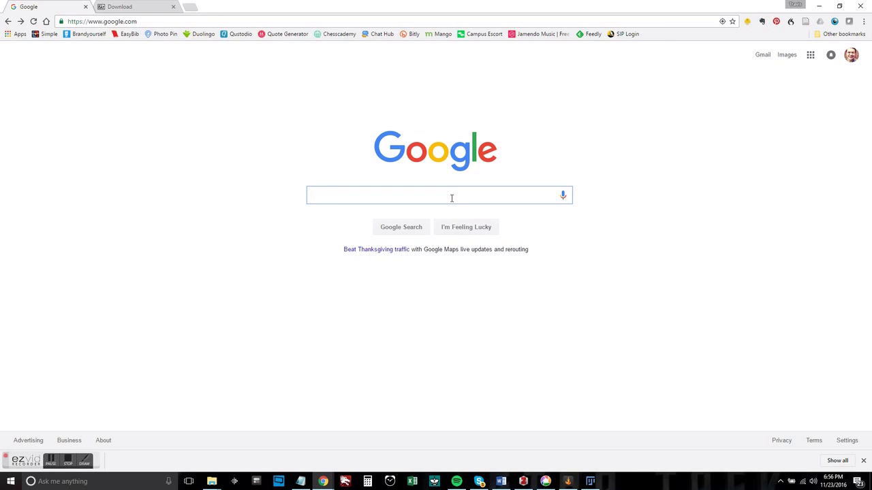
text(fiji)
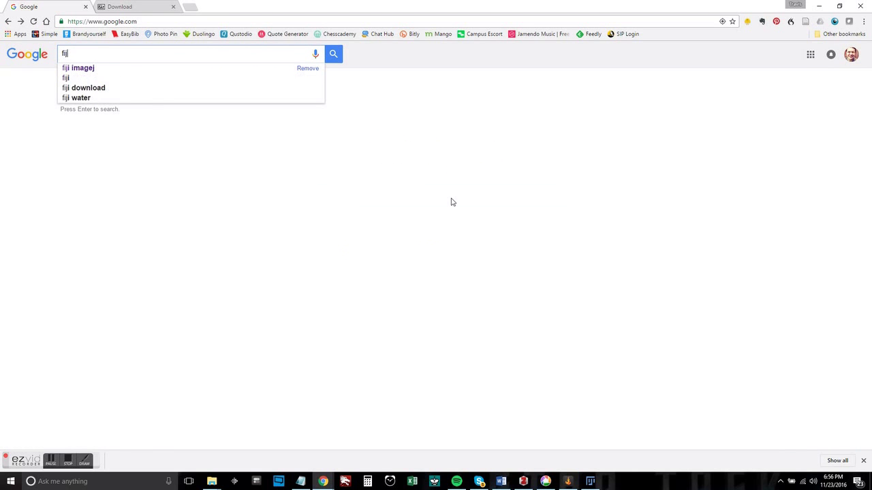
click(137, 69)
click(94, 126)
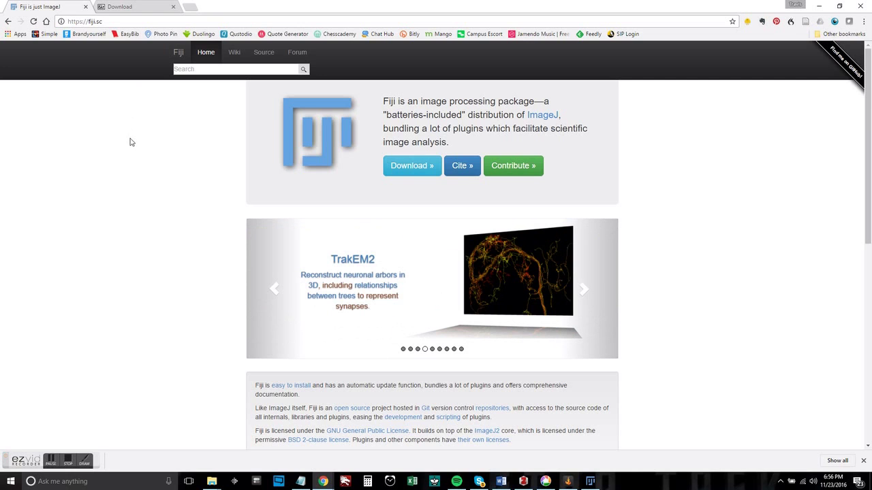
Download the Fiji zip for Windows 64-bit, then switch to the 7-Zip download tab.
click(419, 168)
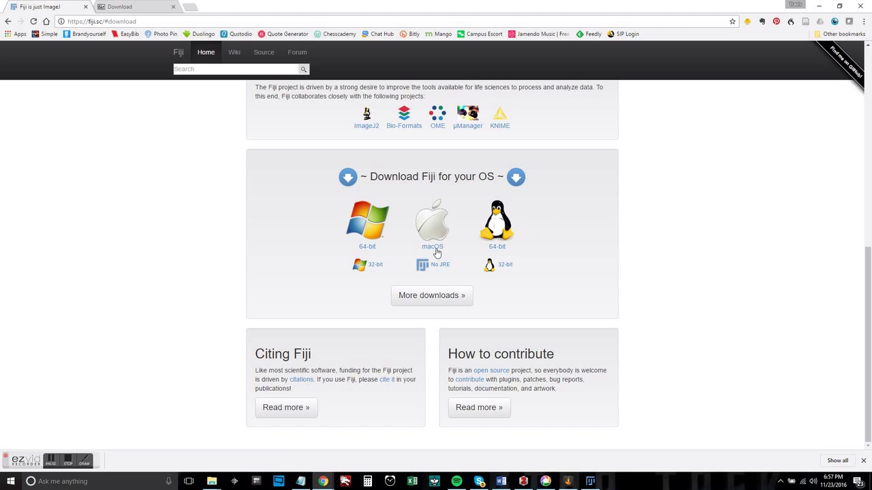
click(366, 225)
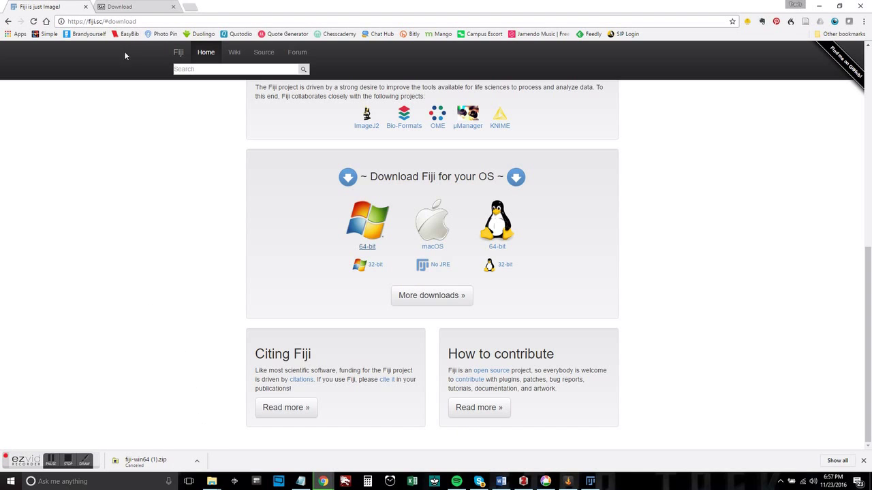
click(127, 6)
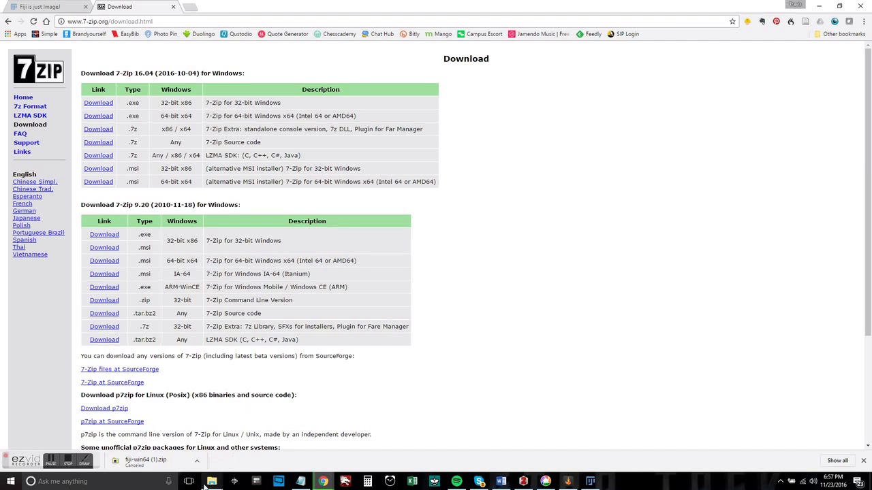
Bring up the extracted Fiji.app folder window from the taskbar File Explorer icon.
mouse_move(212, 484)
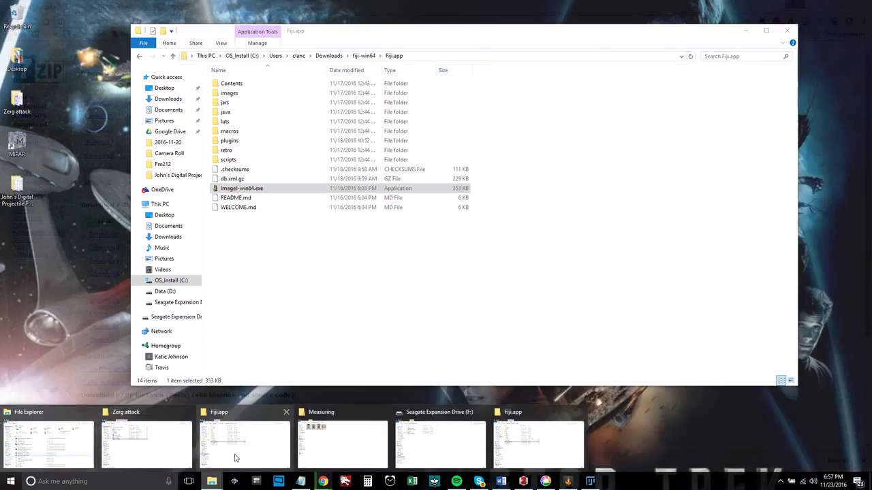
click(231, 446)
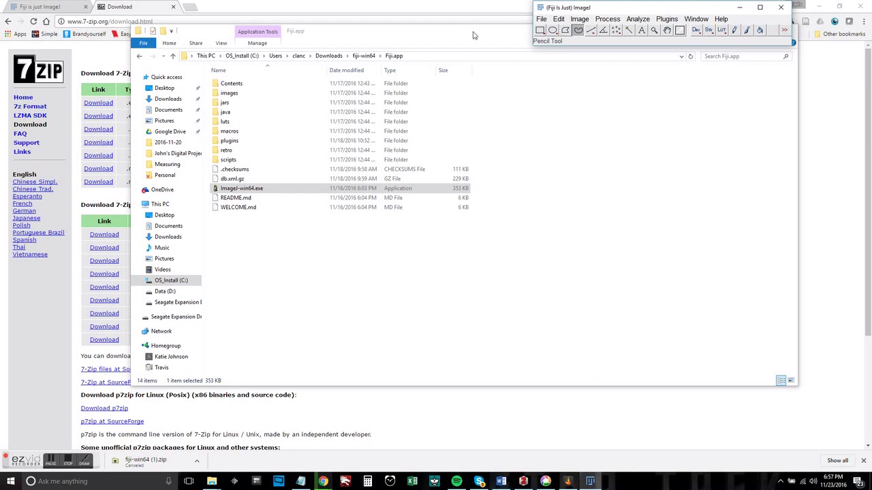
Hide the Fiji.app folder and open the photo 20161122_162642.jpg in Fiji.
drag(480, 40, 480, 85)
click(736, 75)
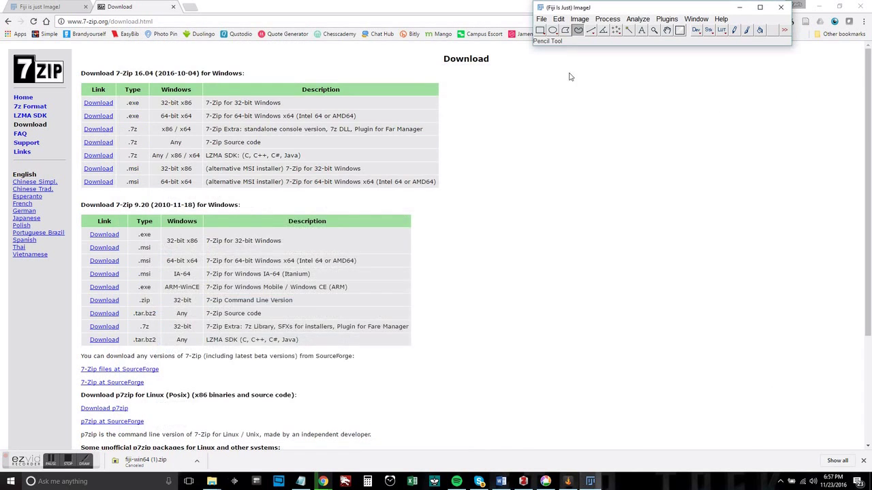
drag(593, 9, 642, 100)
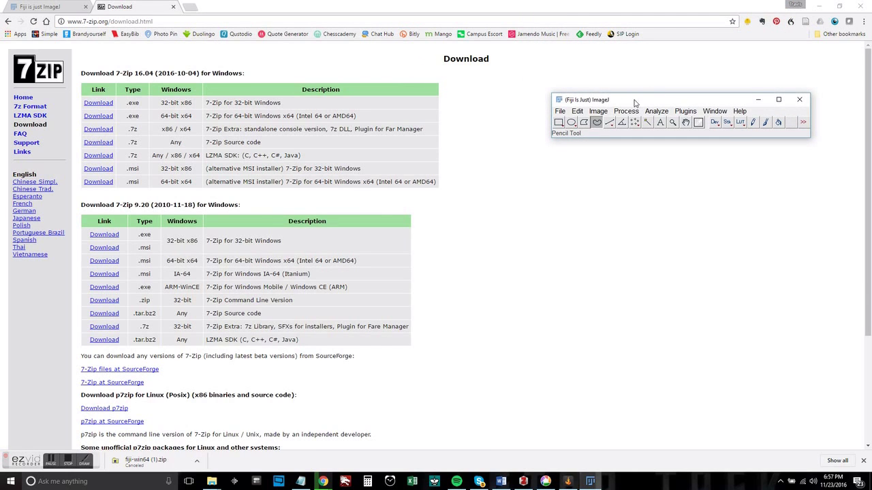
click(559, 111)
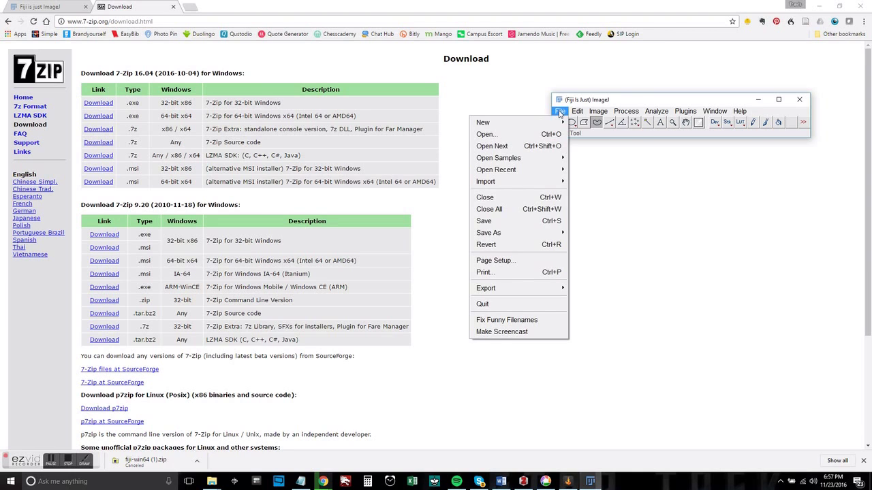
click(504, 135)
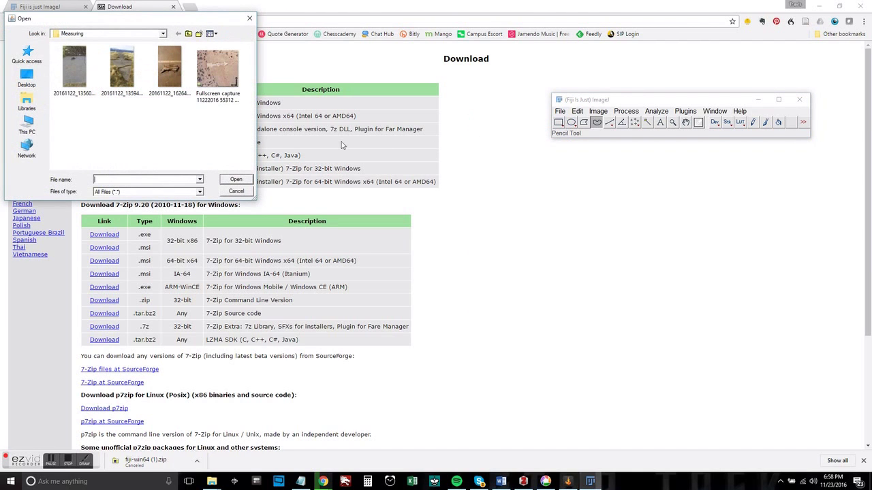
click(169, 69)
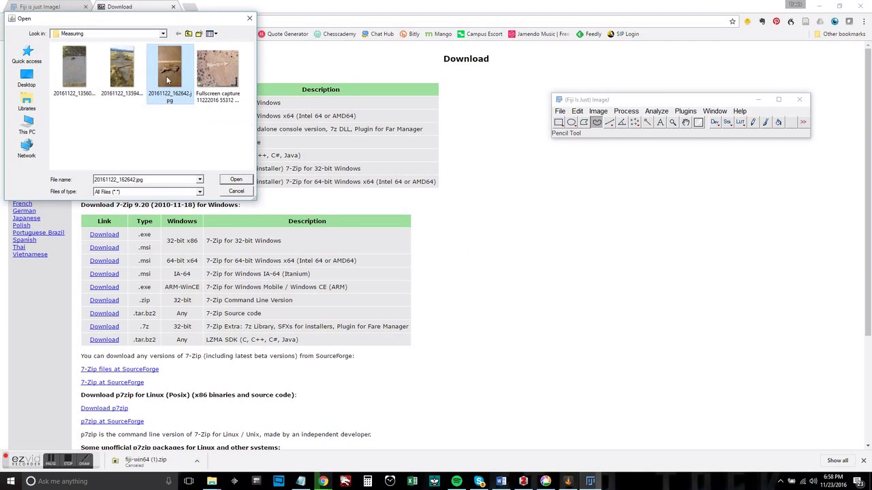
click(241, 179)
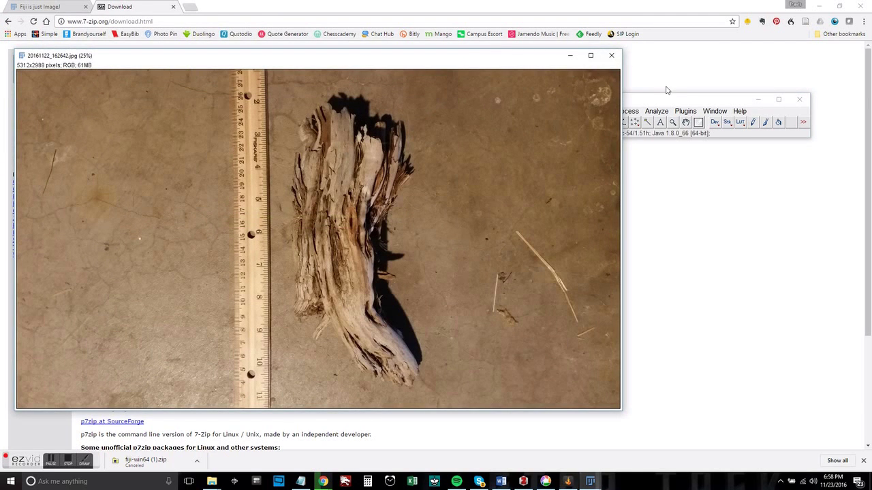
Rotate the wood photo 90 degrees right, making it 2988x5312 pixels.
drag(668, 103, 679, 83)
click(608, 91)
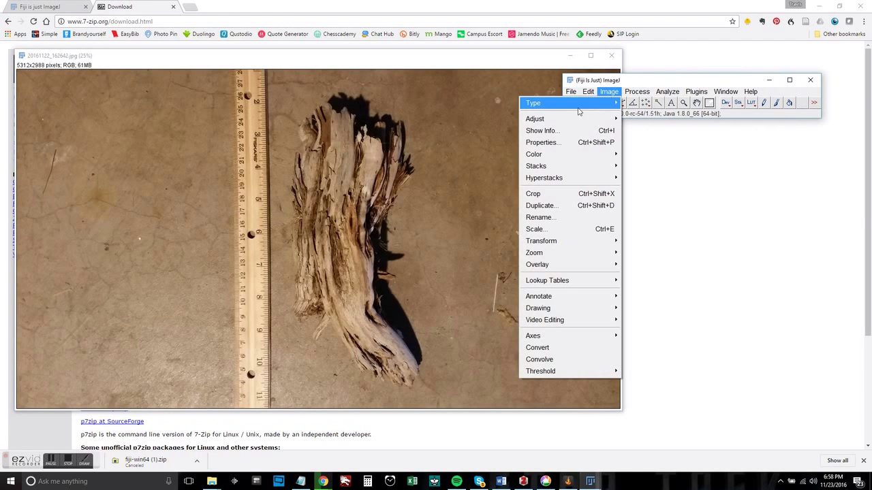
mouse_move(538, 119)
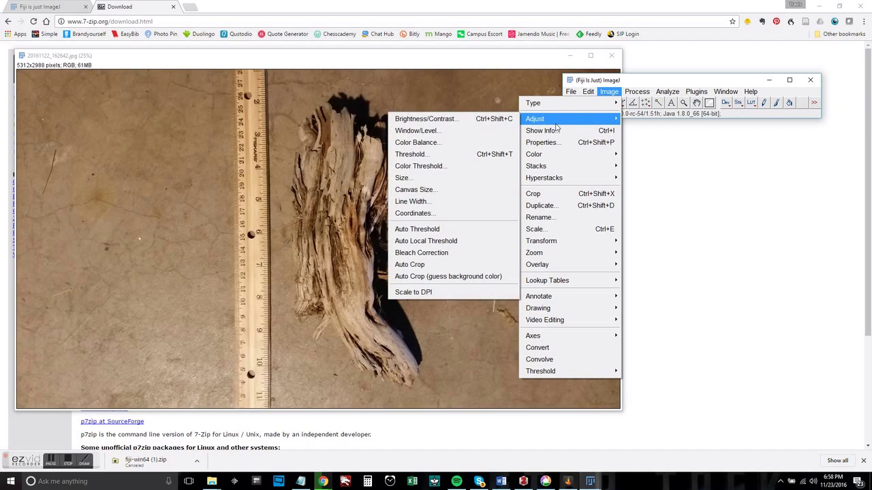
mouse_move(542, 242)
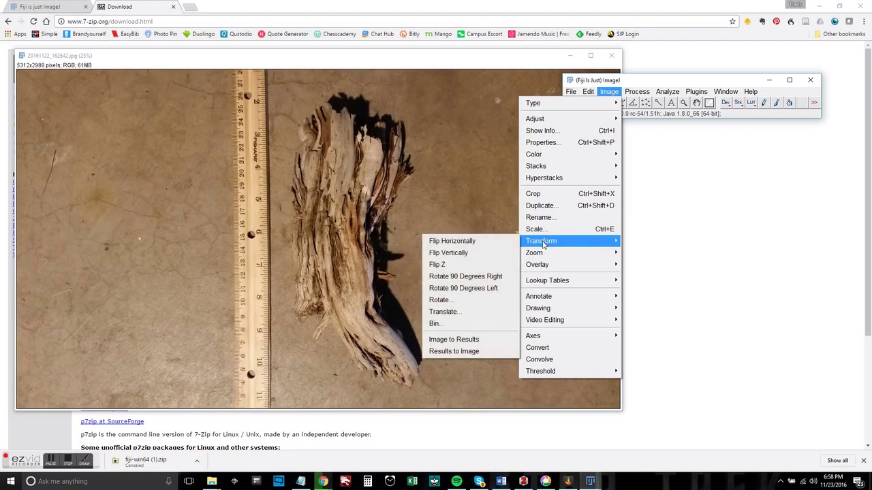
click(496, 278)
drag(138, 57, 366, 12)
Zoom in on the ruler and draw a straight line from the 20 to 21 mark.
click(684, 102)
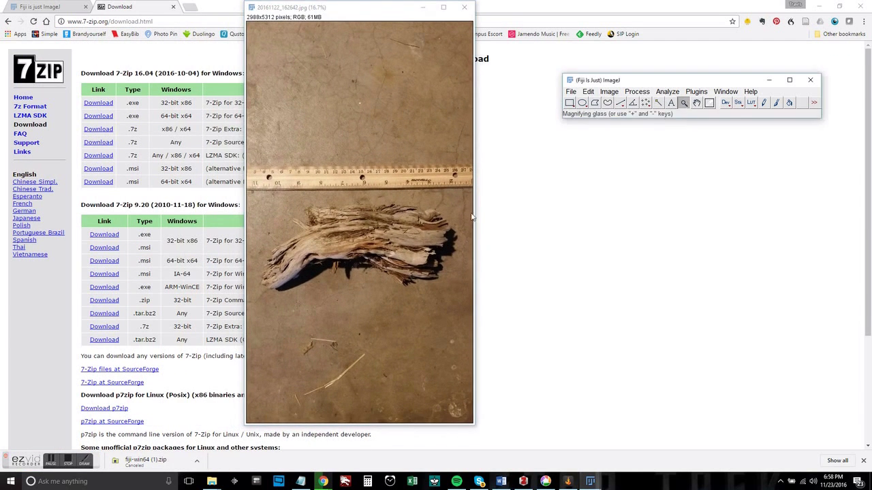
click(372, 207)
click(463, 206)
click(463, 205)
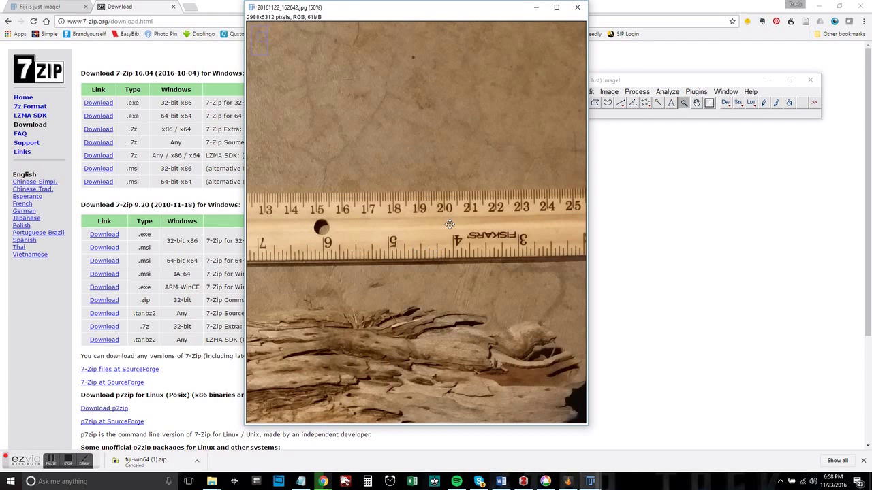
drag(637, 84, 674, 82)
click(657, 100)
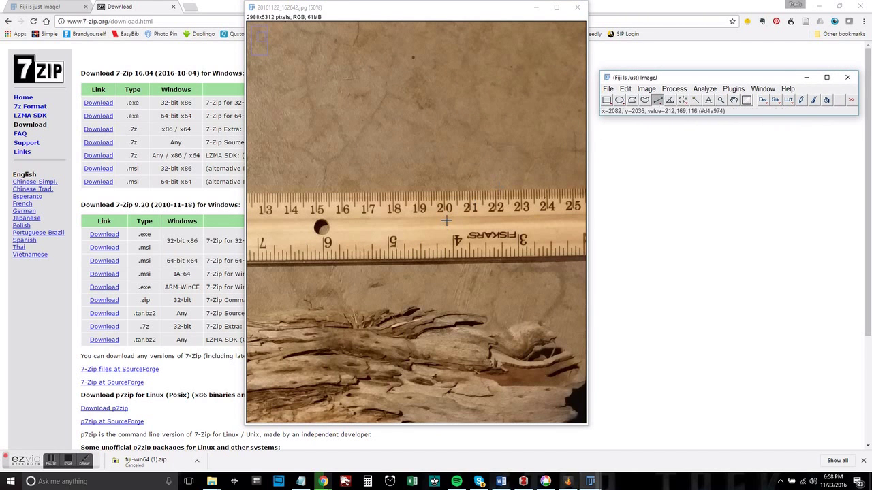
drag(445, 208, 468, 208)
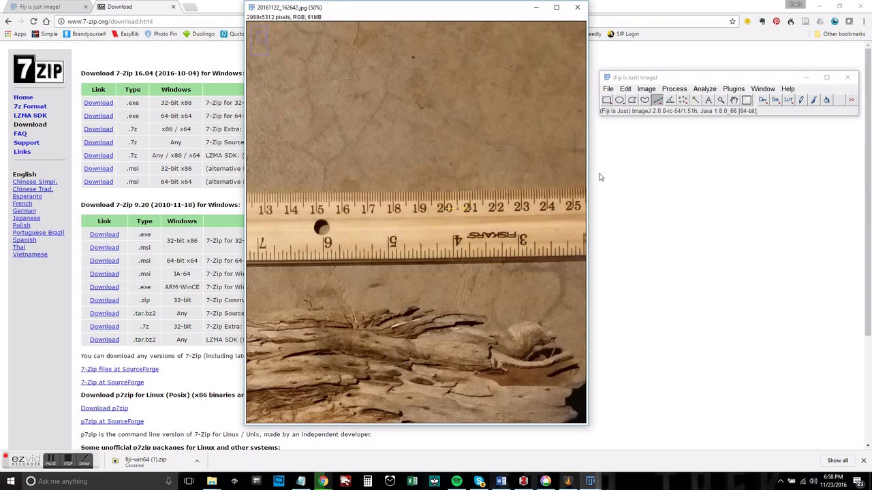
Set Scale with known distance 1 and unit cm, giving 112.0179 pixels/cm.
click(738, 80)
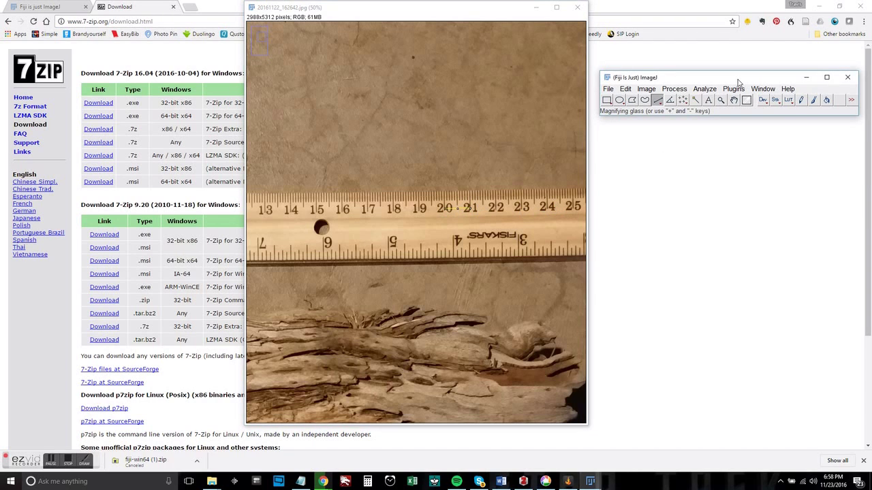
click(703, 88)
click(674, 188)
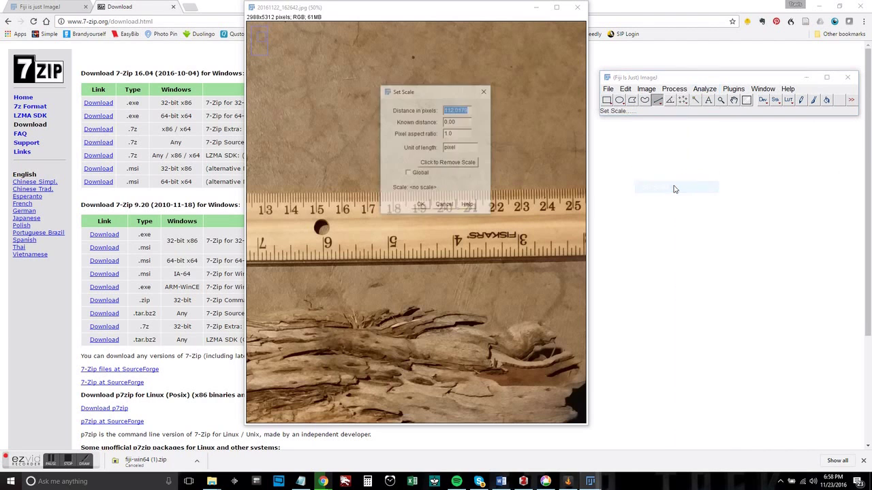
key(Tab)
text(1)
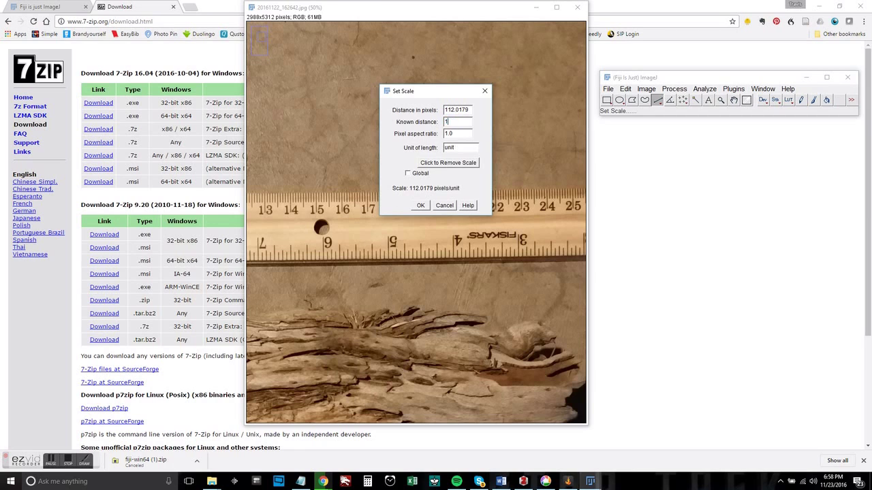
double_click(464, 144)
text(cm)
click(420, 206)
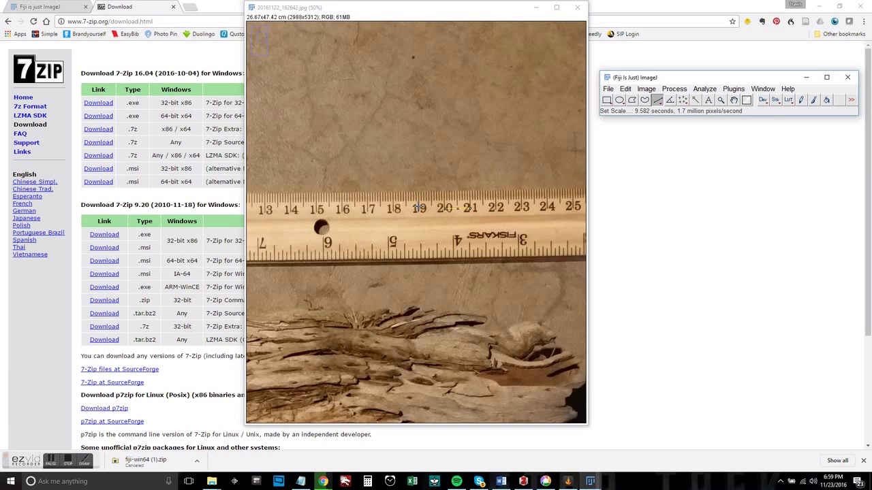
Zoom out, draw a straight line across the driftwood and measure it as 23.402 cm.
click(720, 100)
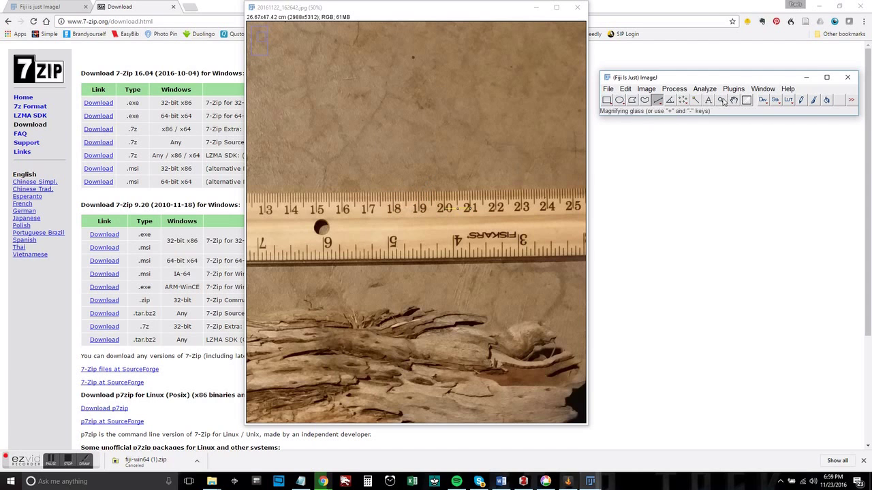
right_click(400, 273)
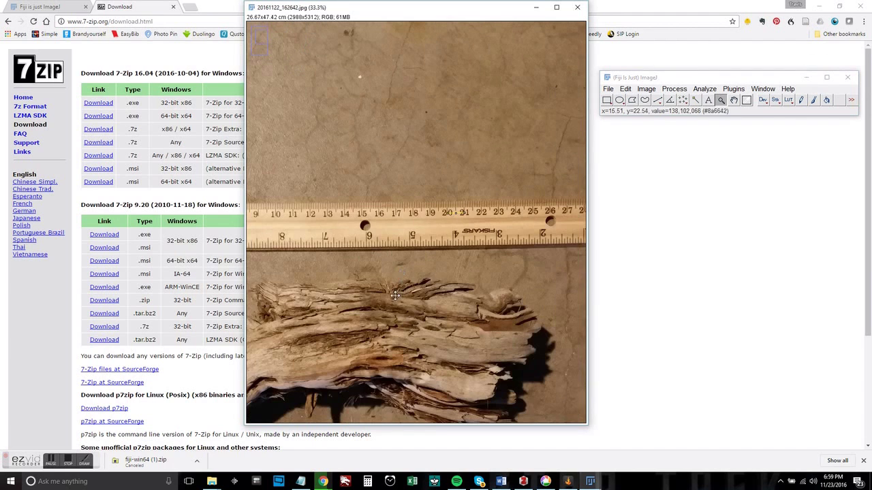
right_click(328, 311)
scroll(408, 281, down, 2)
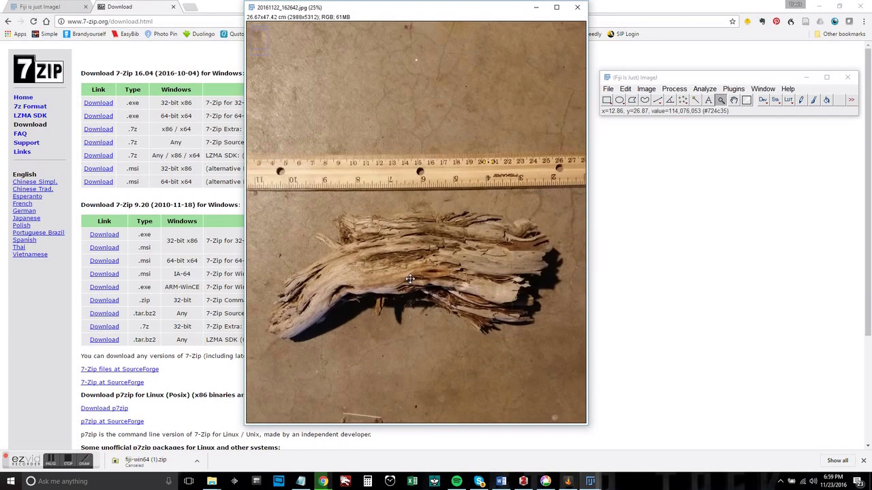
click(657, 99)
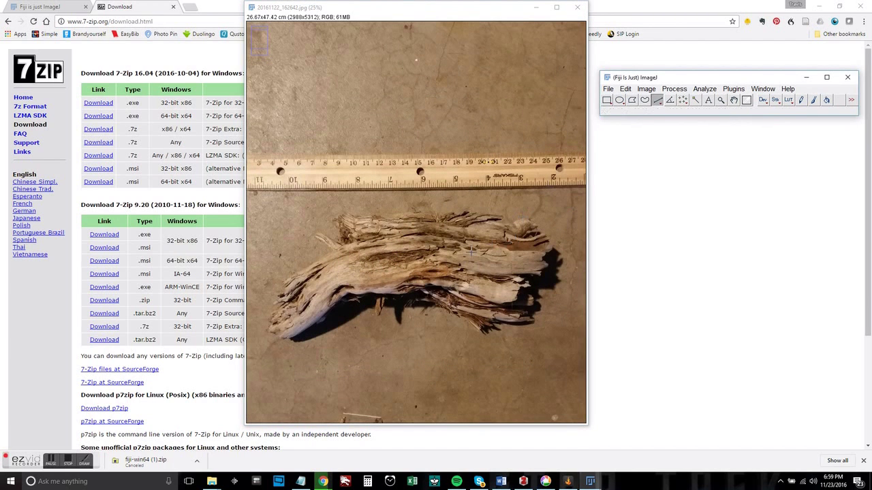
drag(267, 332, 550, 243)
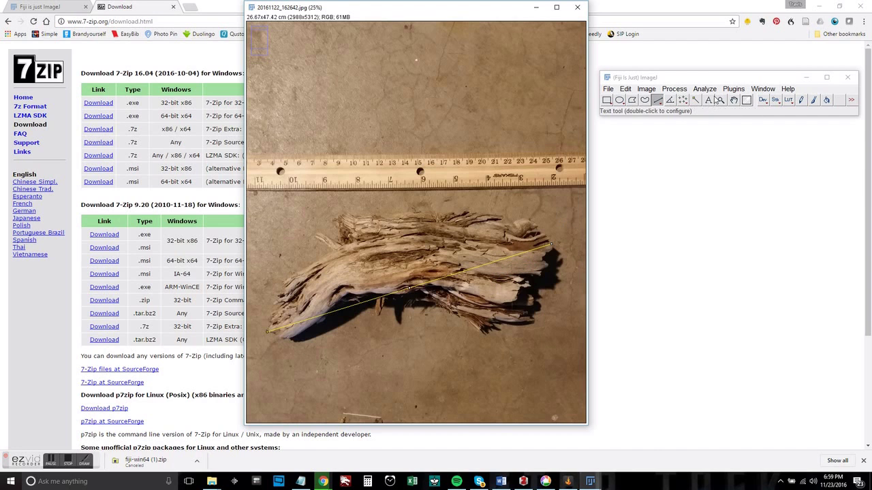
click(705, 90)
click(688, 102)
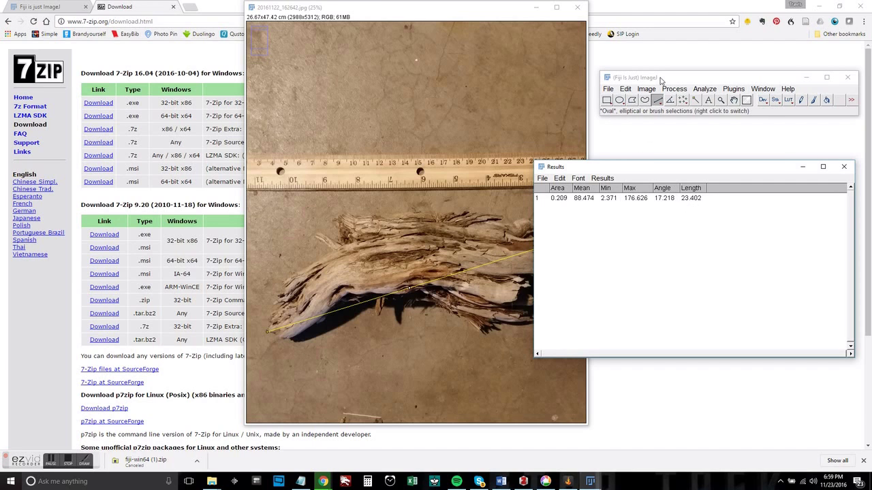
Open the cement slab photo 20161122_135608.jpg.
click(608, 90)
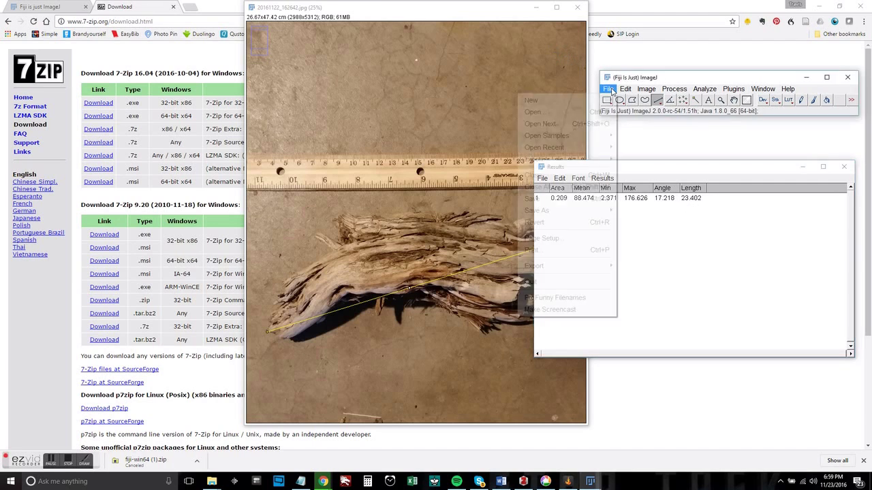
click(535, 111)
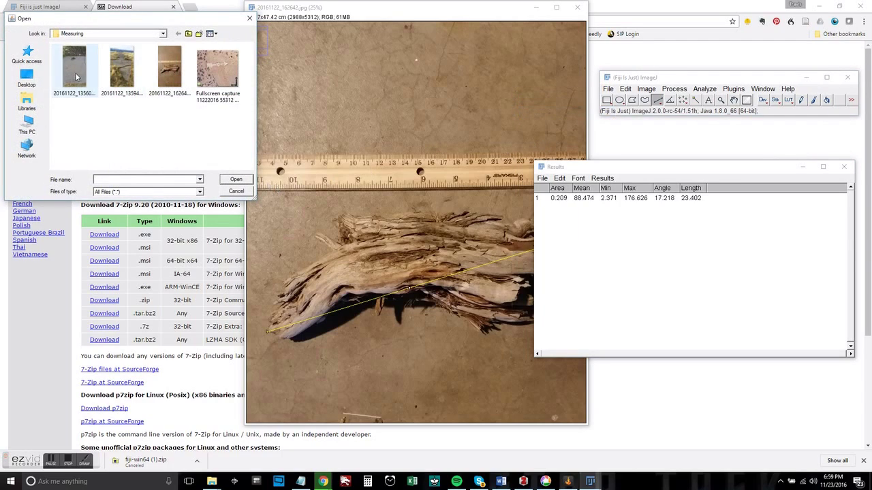
click(75, 68)
click(235, 179)
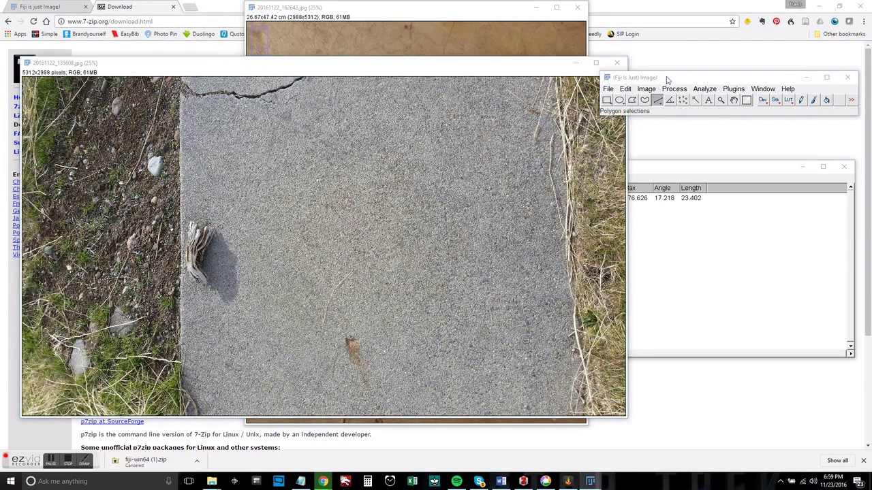
Rotate the slab photo 90 degrees right and zoom in on the driftwood.
click(646, 89)
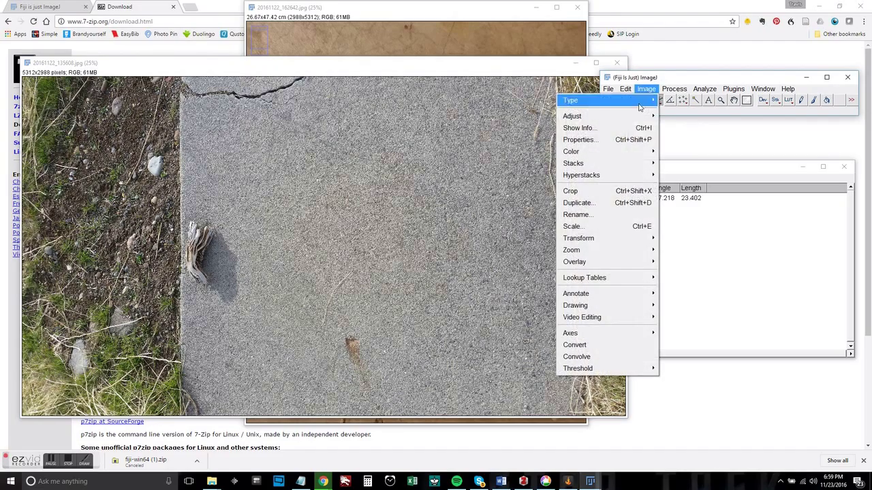
mouse_move(592, 238)
click(504, 274)
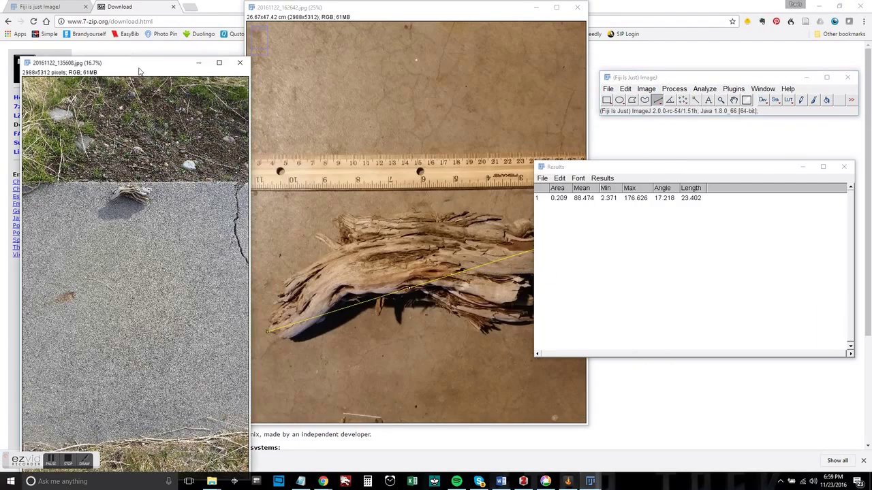
drag(102, 62, 324, 19)
click(721, 100)
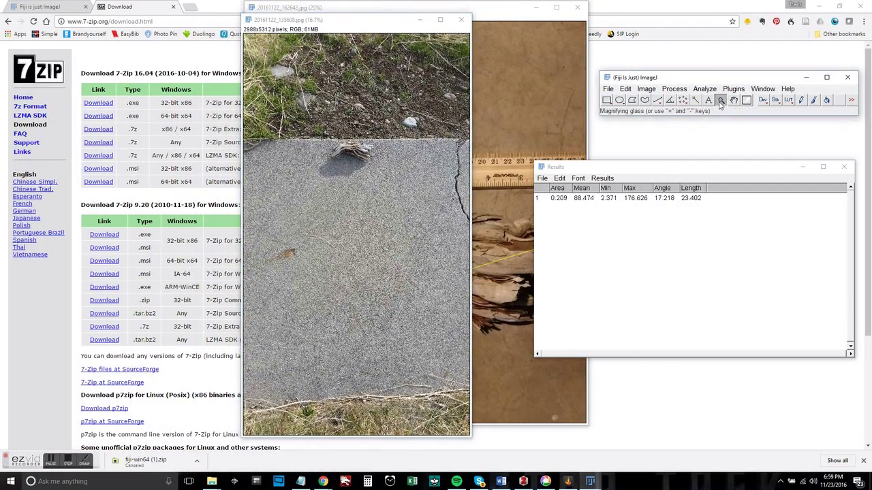
click(344, 153)
click(411, 222)
click(397, 235)
click(397, 235)
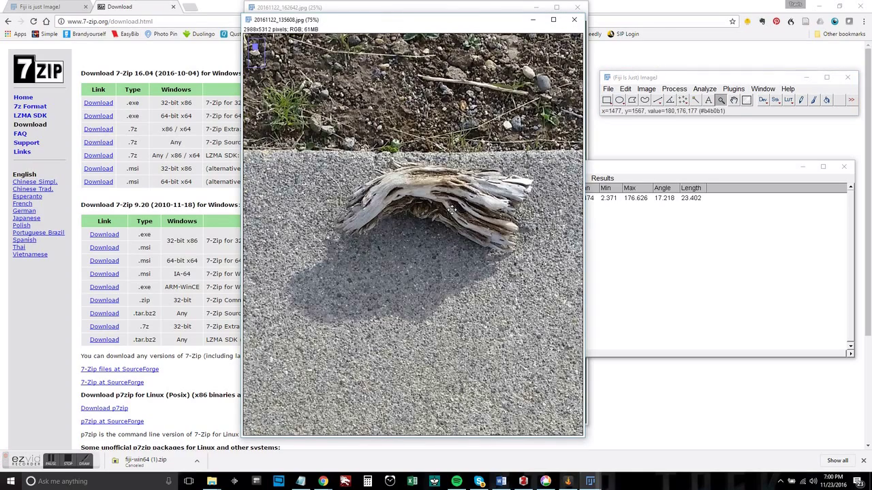
Draw a line along the driftwood and set it as 23 cm, giving 25.6528 pixels/cm.
click(658, 100)
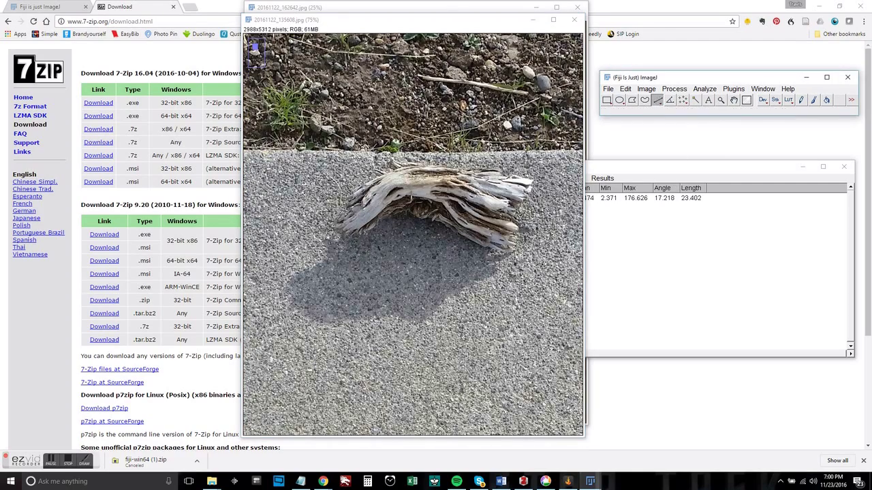
drag(334, 226, 532, 180)
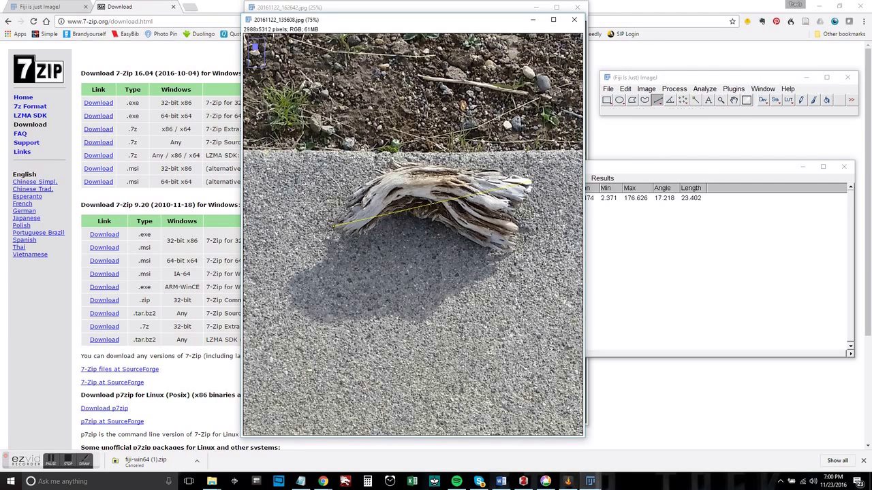
click(706, 89)
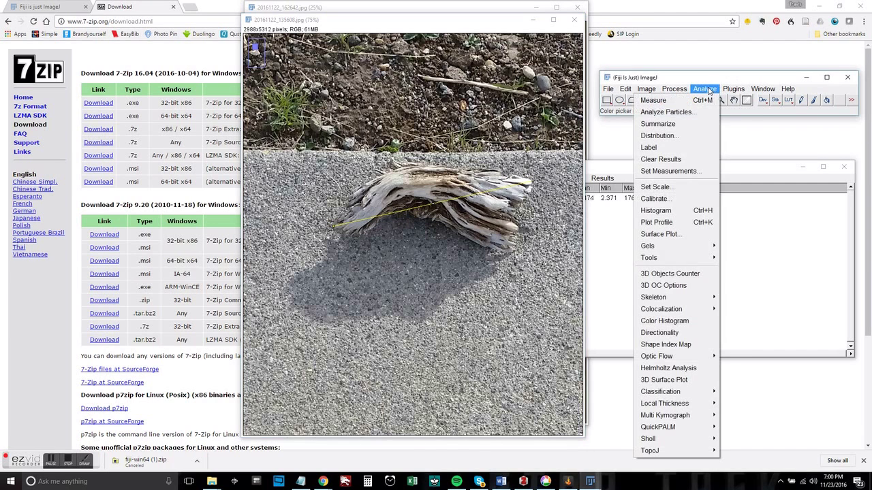
click(674, 188)
drag(430, 89, 520, 106)
double_click(555, 141)
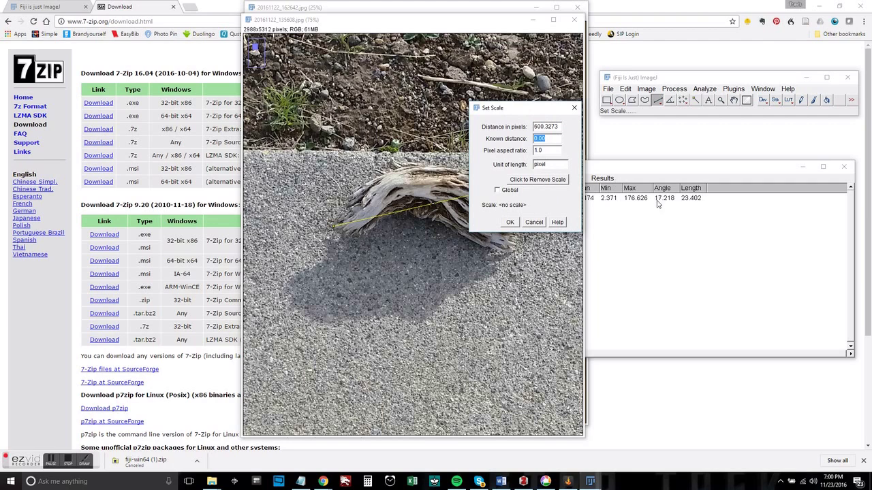
text(23)
text(cm)
click(511, 222)
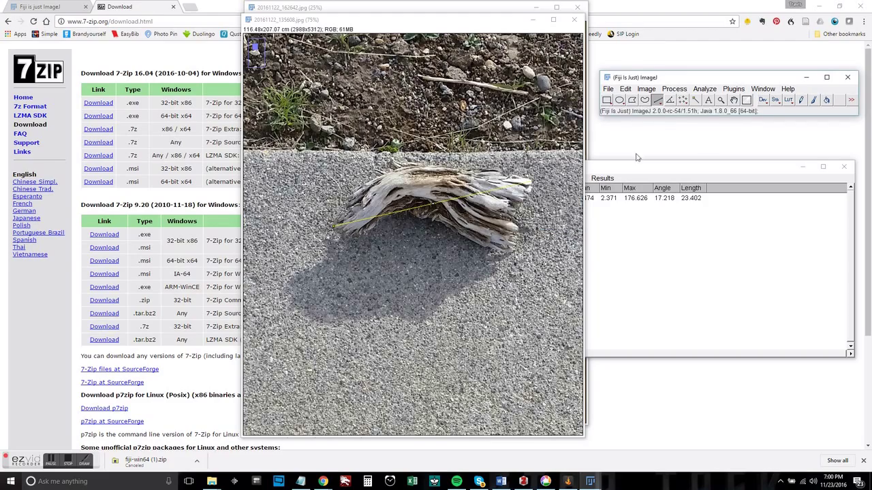
Zoom out and measure a vertical line down the slab's left edge: 139.166 cm.
click(721, 100)
right_click(338, 268)
right_click(338, 267)
right_click(338, 268)
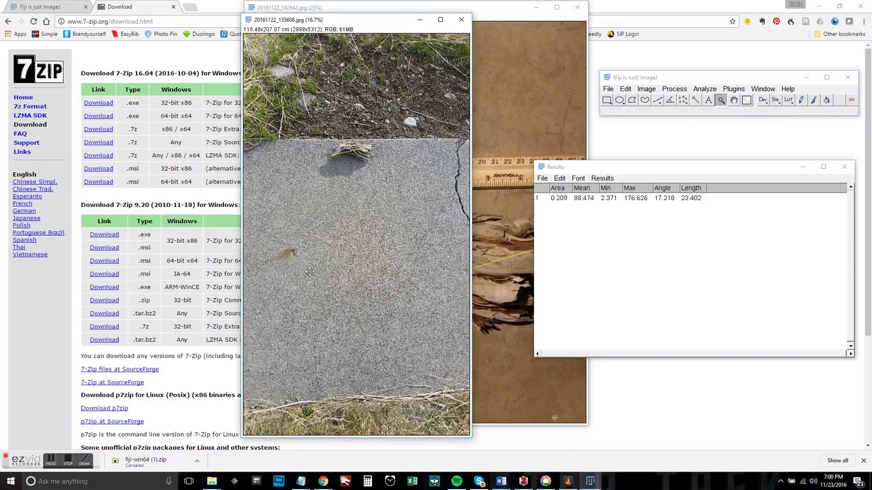
click(657, 100)
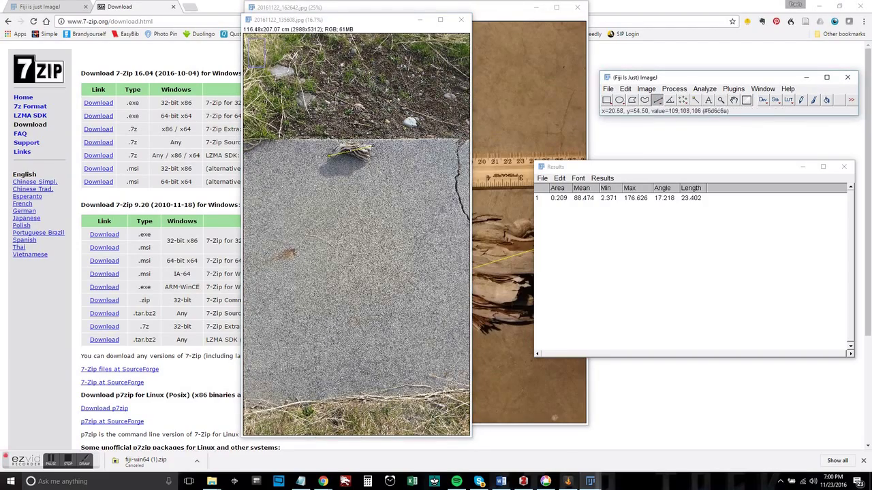
drag(281, 139, 281, 408)
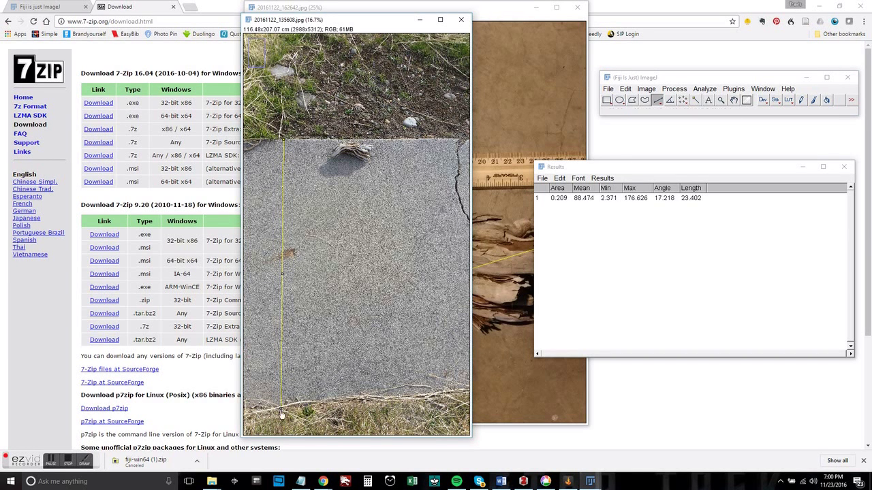
drag(281, 407, 283, 408)
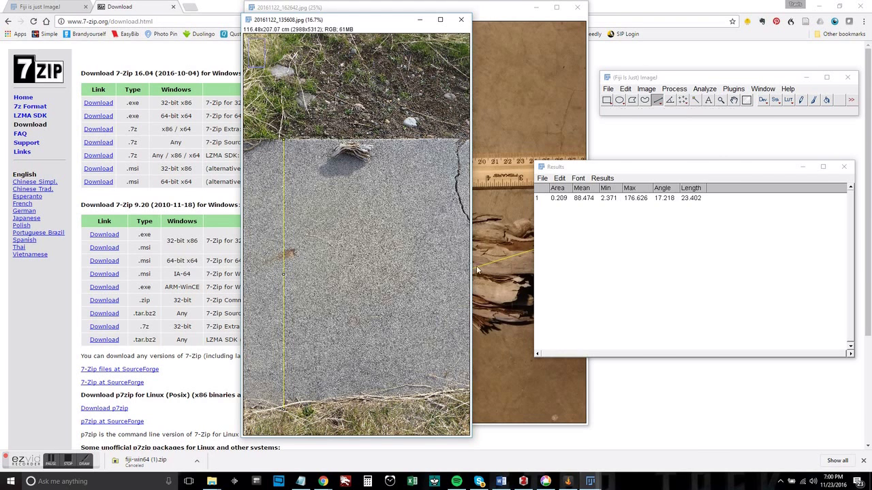
click(704, 88)
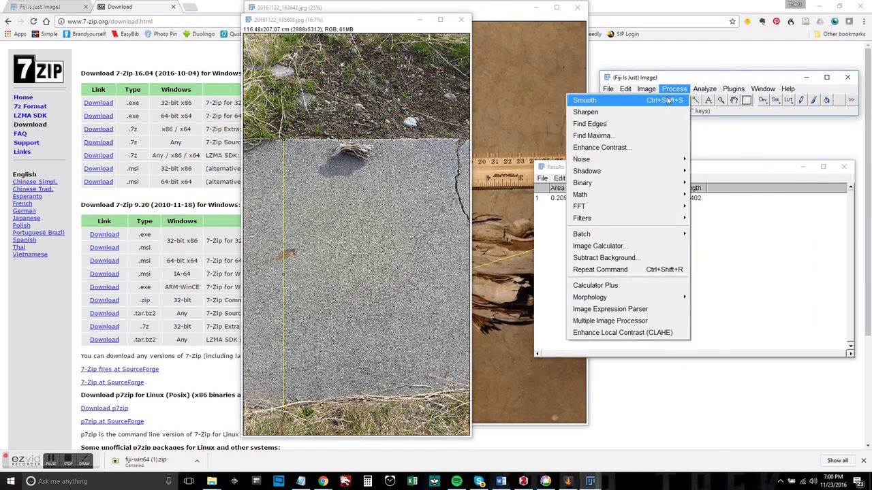
click(650, 104)
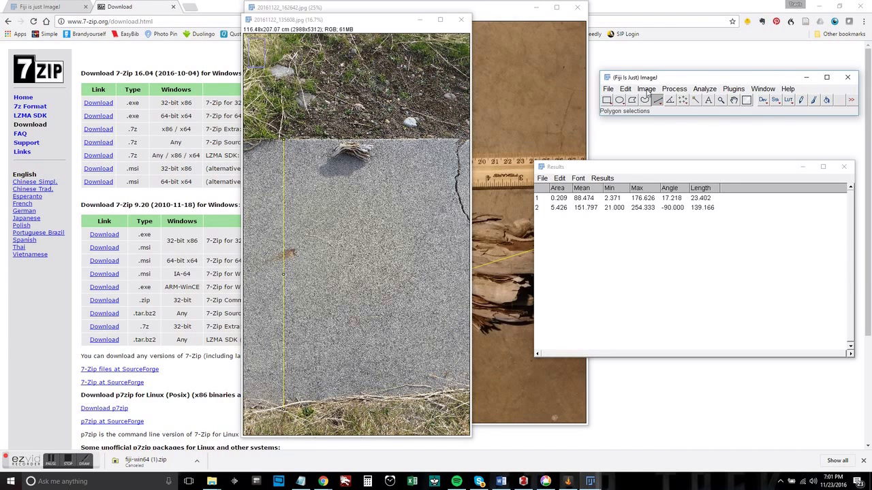
Open the full-screen capture image of the Google Maps arrow.
click(608, 88)
click(545, 111)
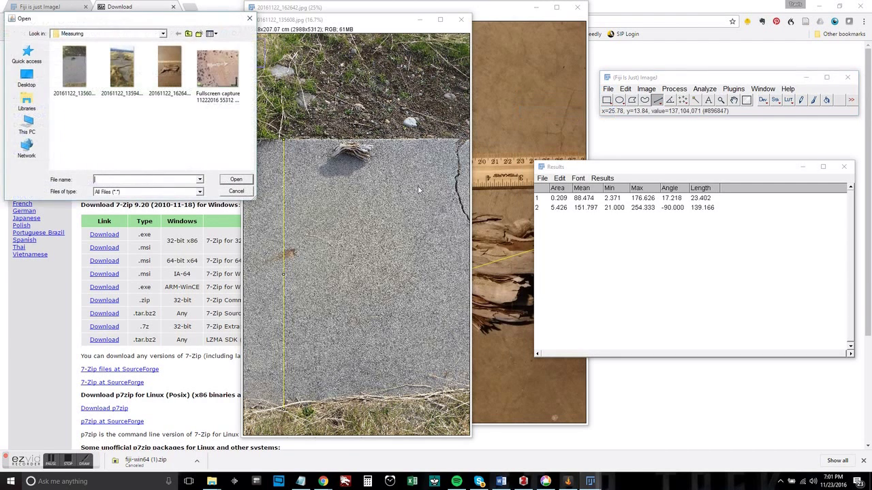
click(216, 72)
click(231, 180)
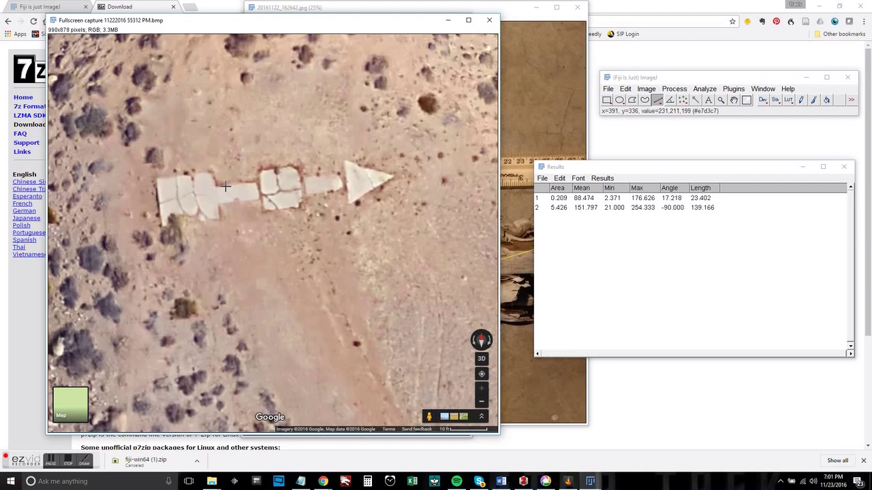
Set a line across the arrow's shaft to 139.166 cm, then draw along the whole arrow.
drag(225, 186, 227, 201)
drag(227, 186, 227, 202)
click(705, 89)
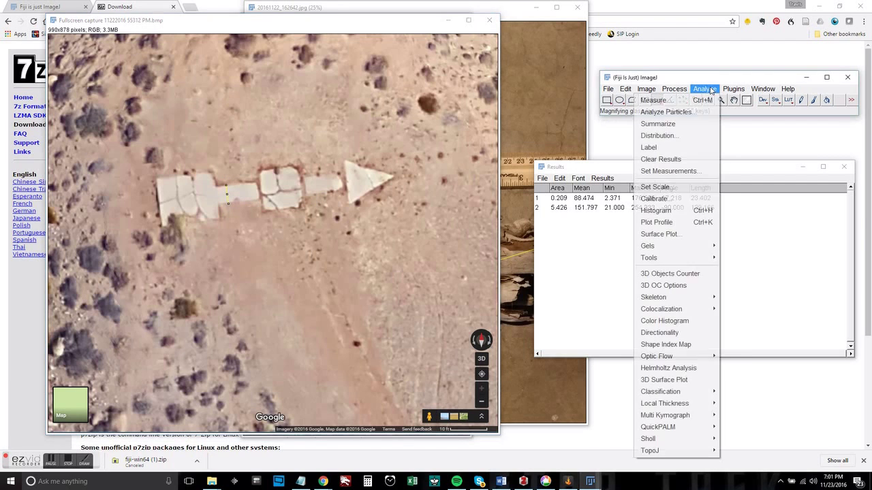
click(655, 187)
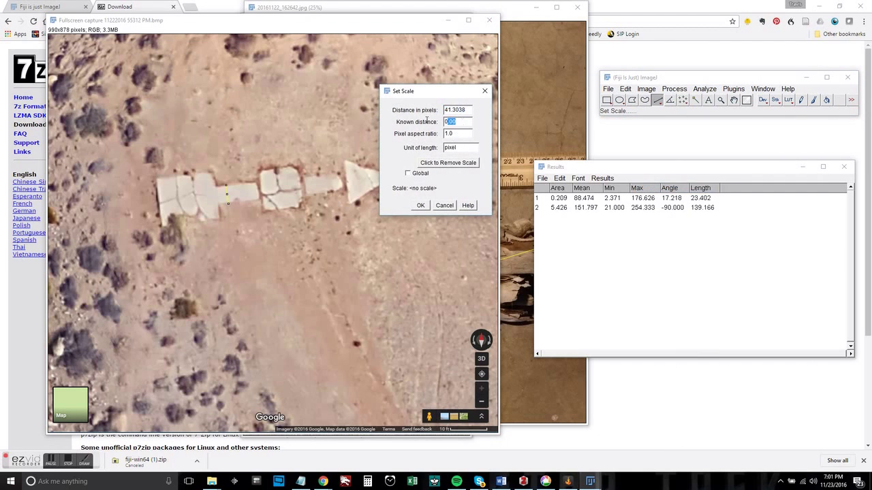
text(139.166)
drag(463, 147, 406, 142)
text(cm)
click(420, 205)
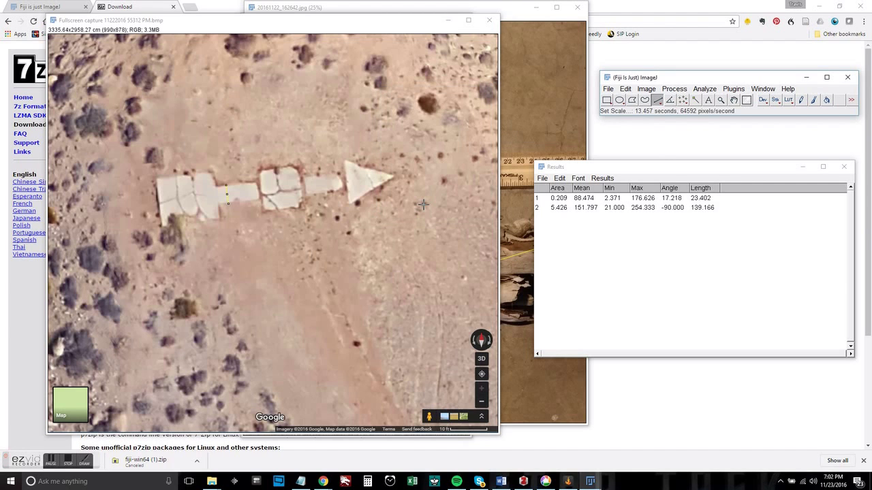
drag(394, 177, 159, 204)
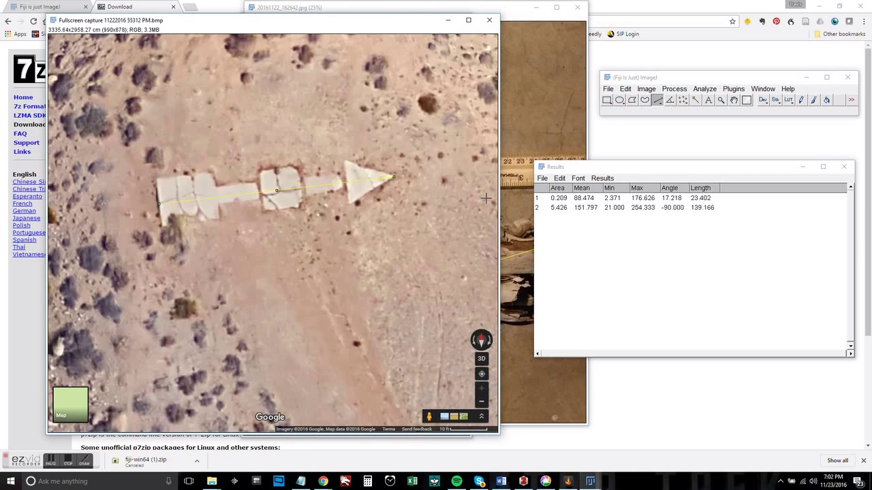
Measure the arrow's full length (1753.635 cm) and its shaft width near the tail (349.015 cm).
click(673, 89)
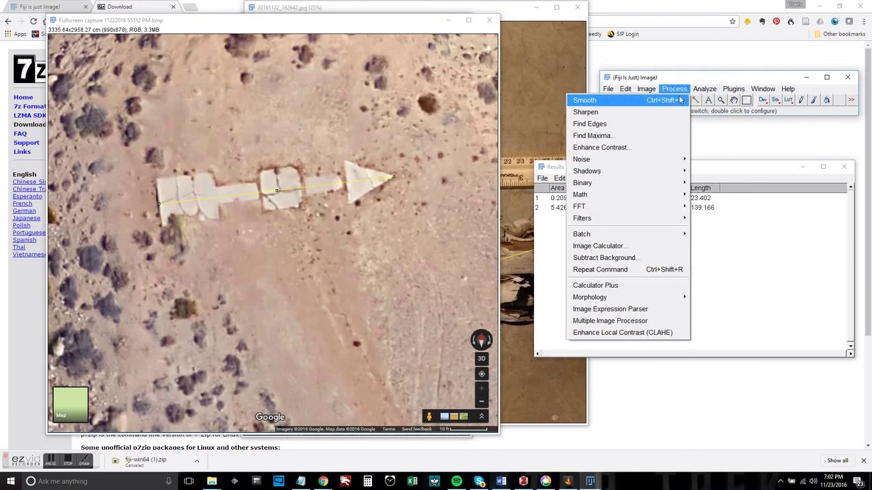
click(711, 100)
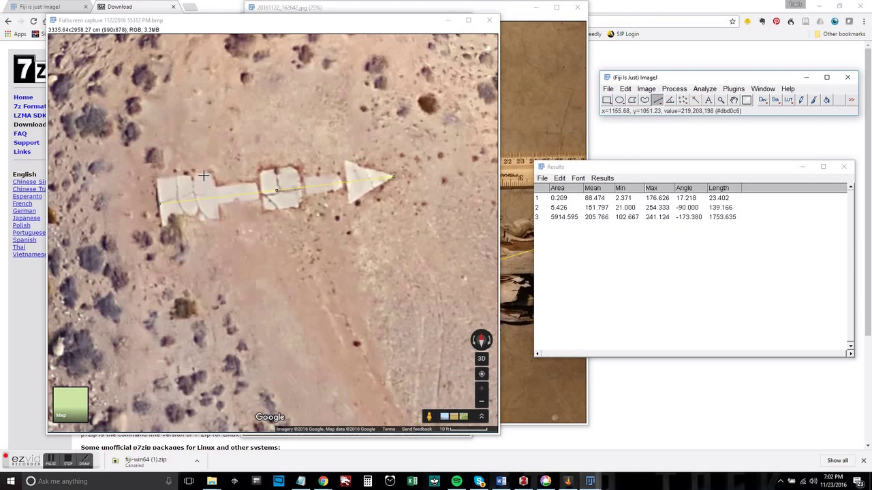
drag(204, 174, 209, 218)
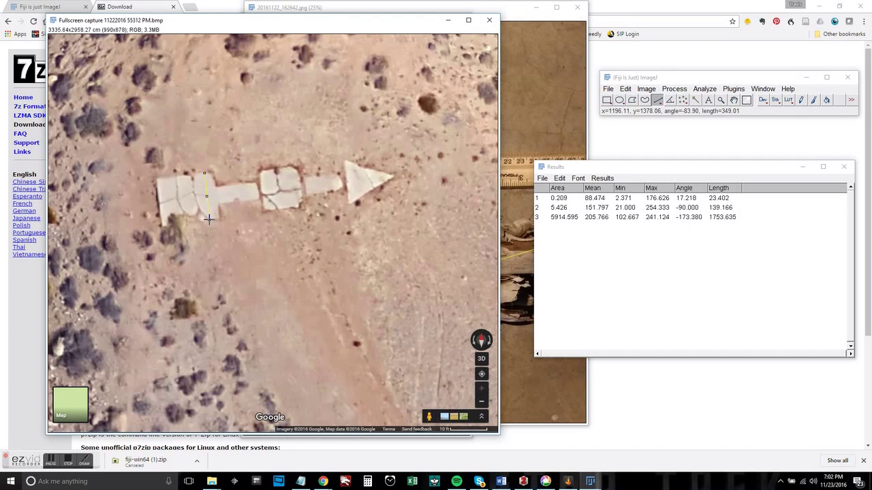
click(704, 88)
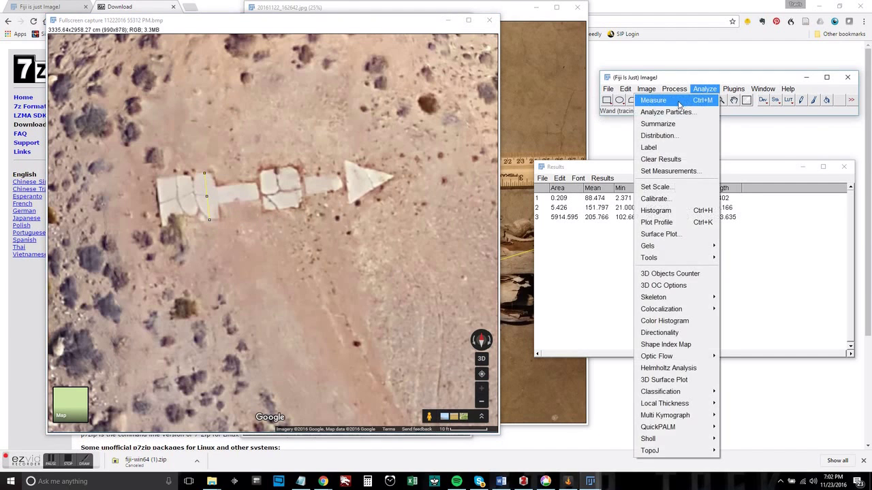
click(679, 103)
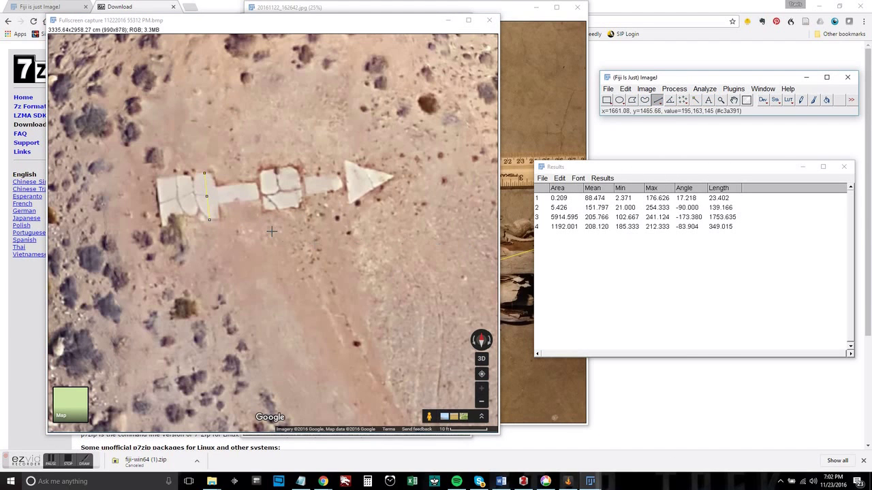
drag(266, 170, 271, 211)
Measure the middle block's width and the arrowhead's base as rows 5 and 6.
click(703, 90)
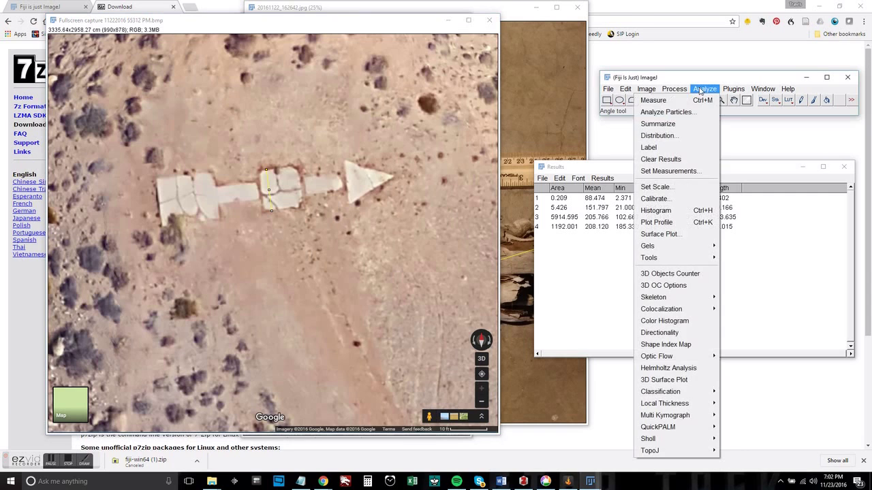
click(677, 103)
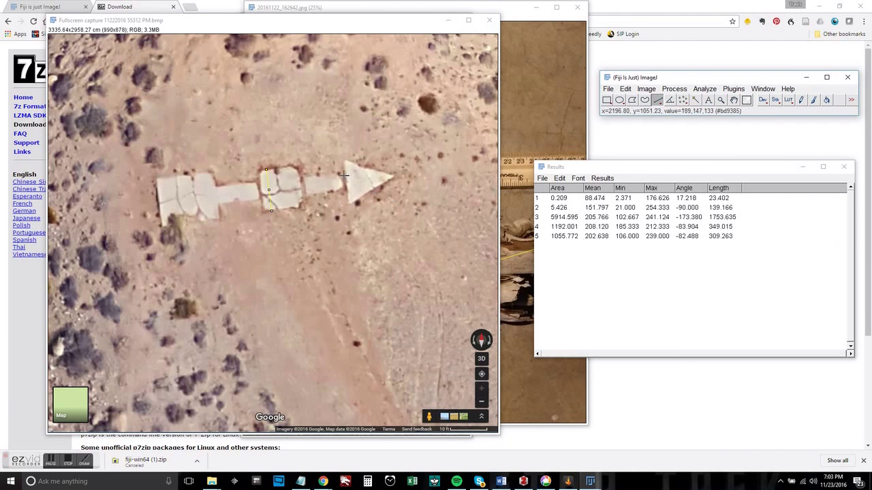
mouse_move(344, 160)
mouse_down()
mouse_move(346, 212)
mouse_move(347, 204)
mouse_up()
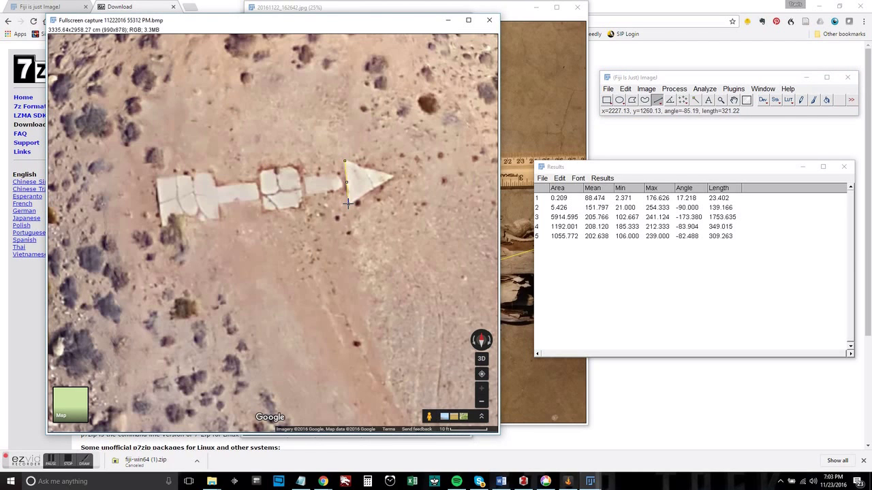
click(704, 89)
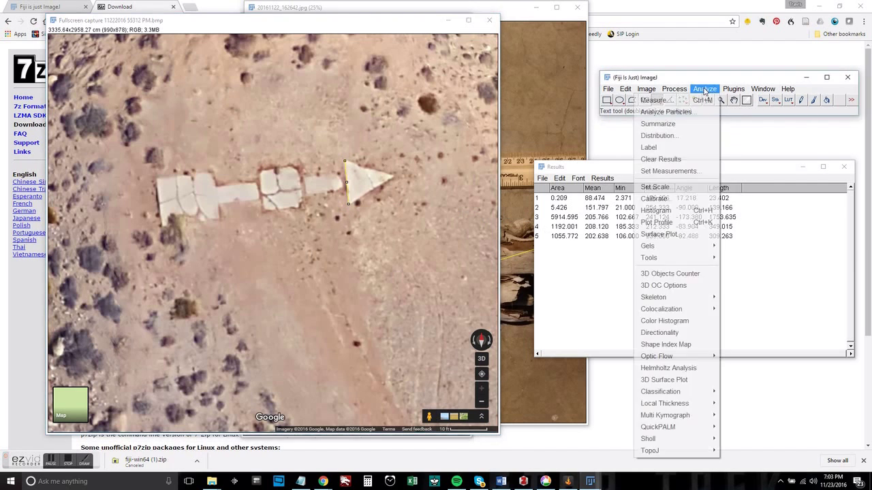
click(671, 100)
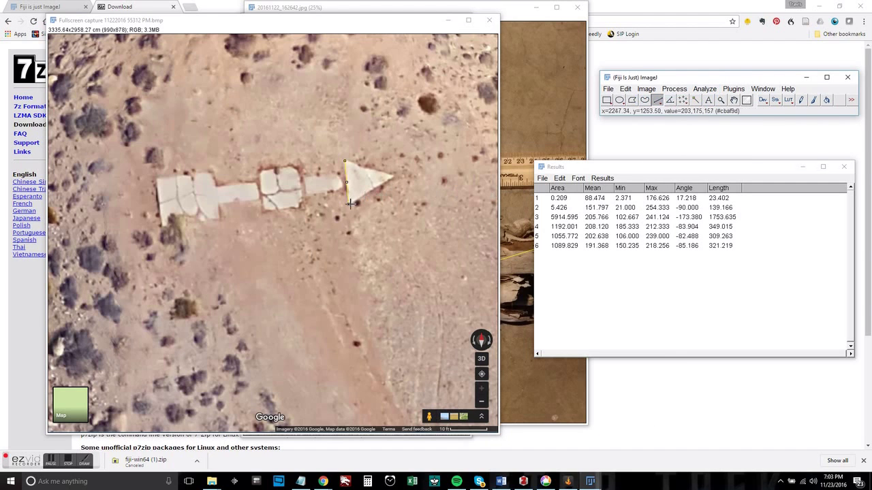
Measure the arrowhead's lower and upper edges from the tip as rows 7 and 8.
drag(392, 177, 350, 203)
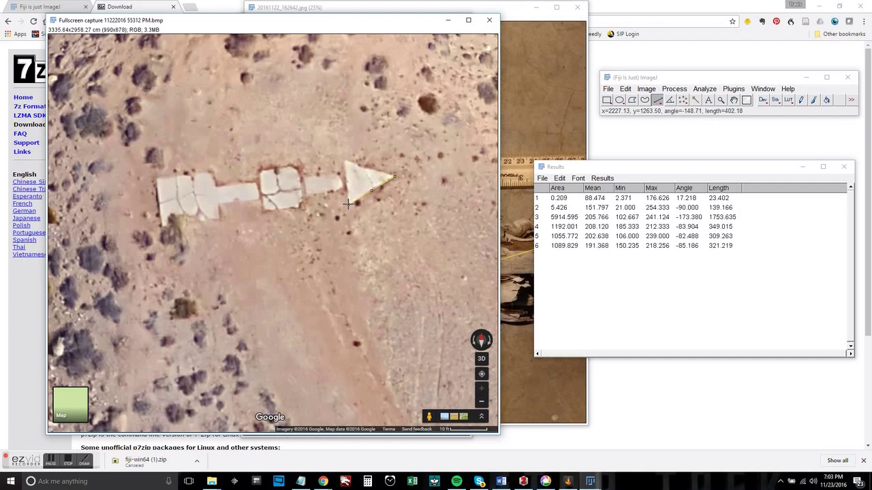
click(703, 89)
click(654, 100)
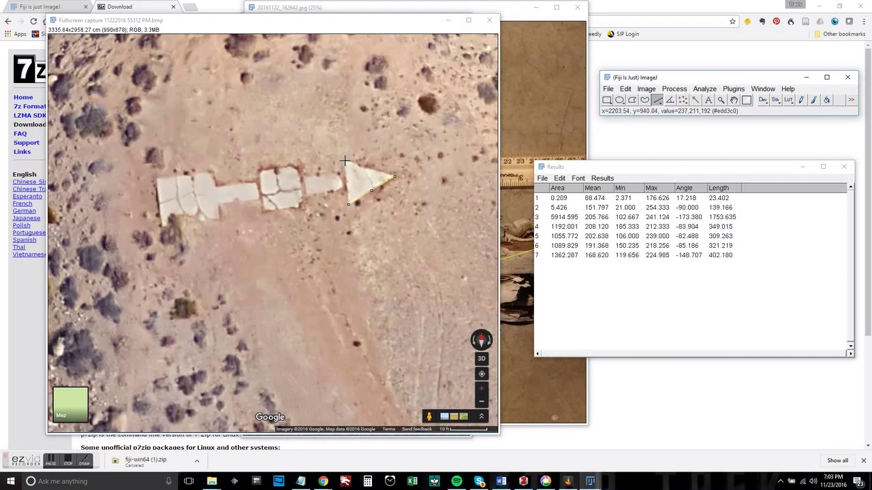
drag(345, 160, 393, 176)
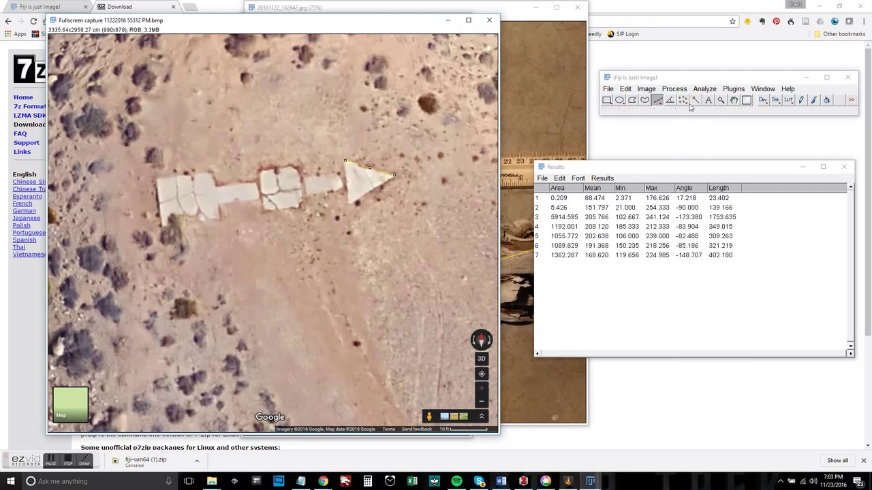
click(703, 89)
click(655, 98)
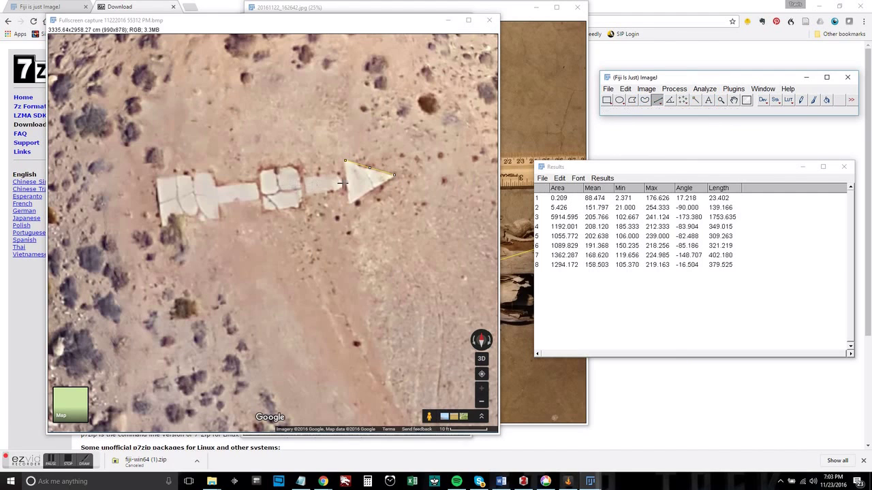
Measure two shaft sections as rows 9 and 10, the last at 335.616 cm.
drag(346, 173, 300, 179)
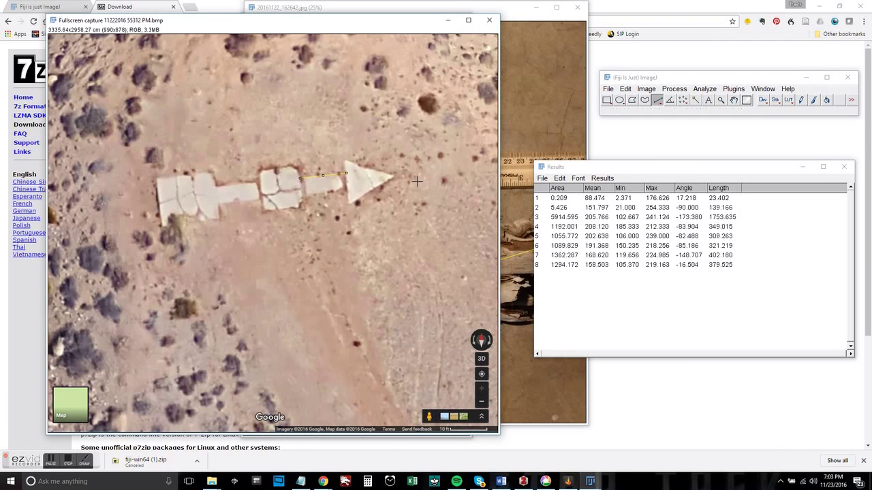
click(705, 89)
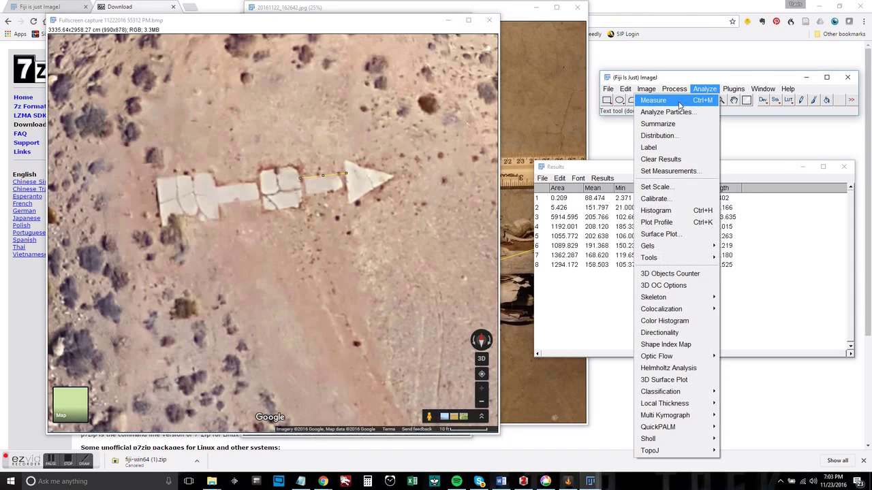
click(701, 100)
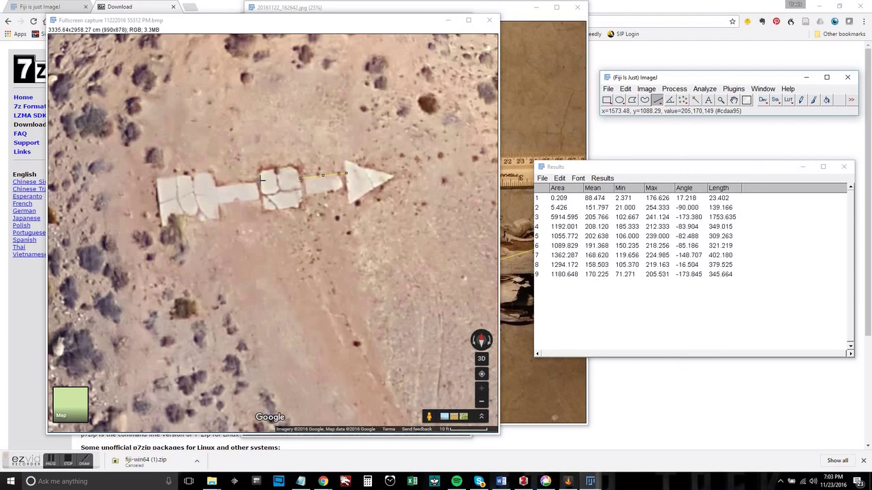
drag(260, 179, 214, 186)
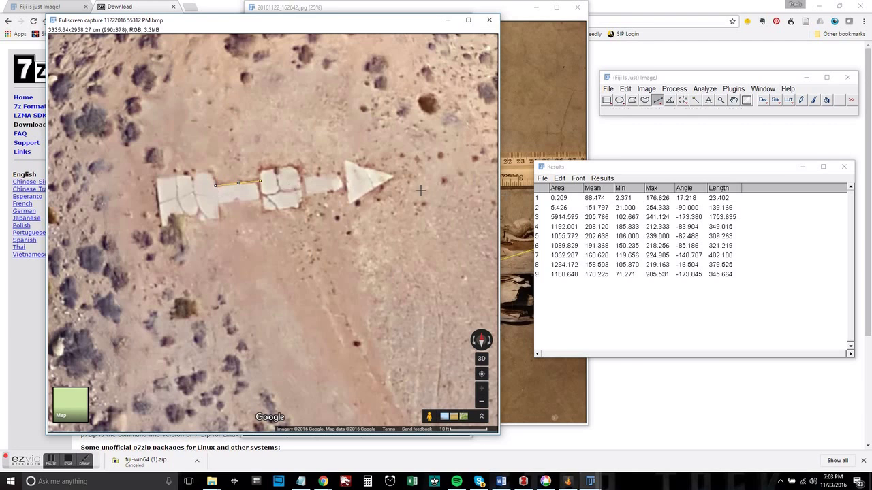
click(705, 90)
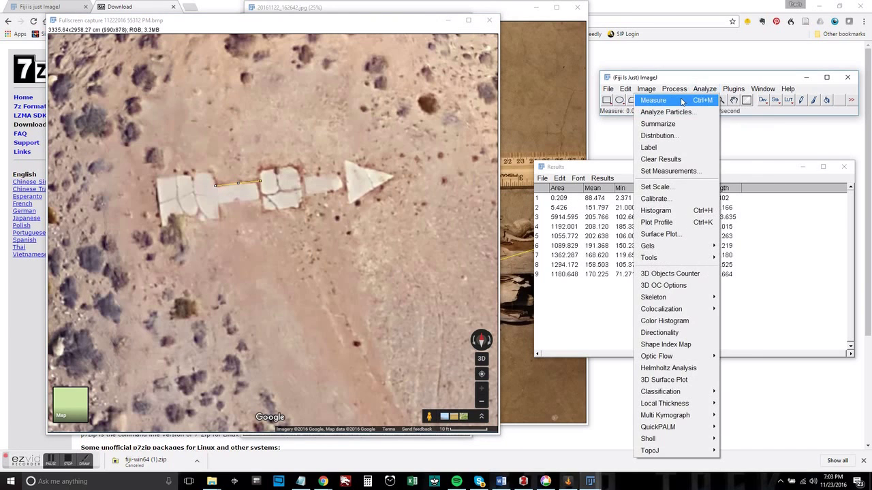
click(702, 100)
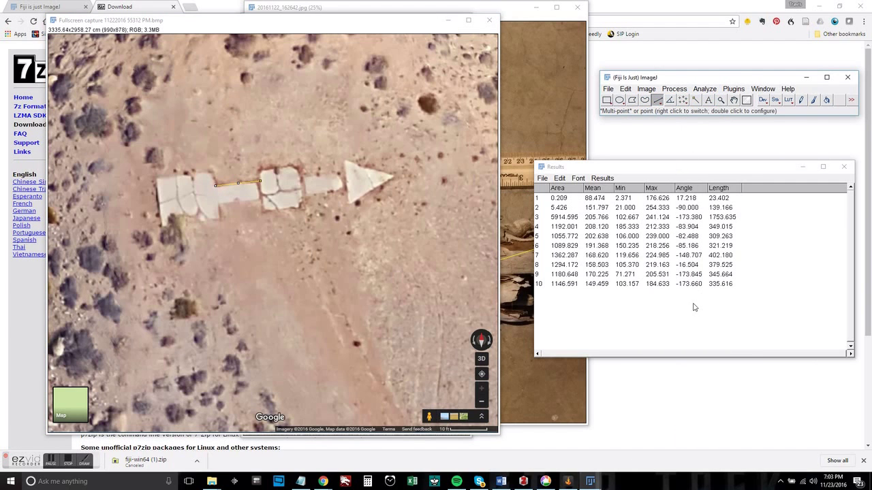